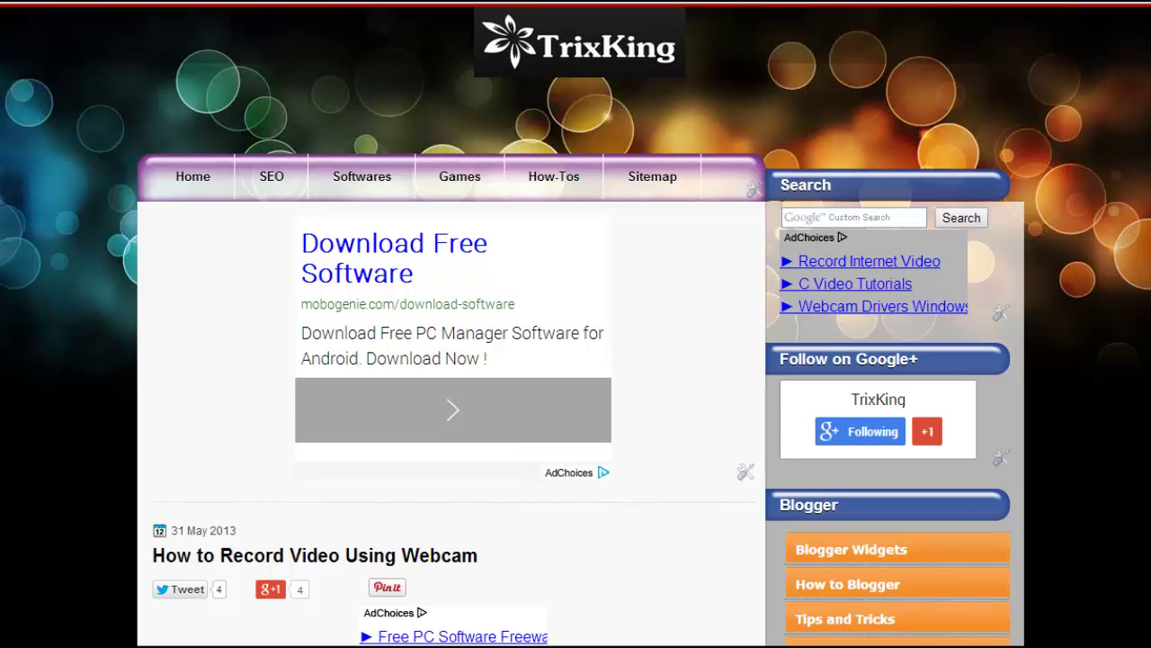
Scroll the blog post past the intro through the Movie Maker webcam steps to the Windows 8 heading.
scroll(575, 324, "down", 3)
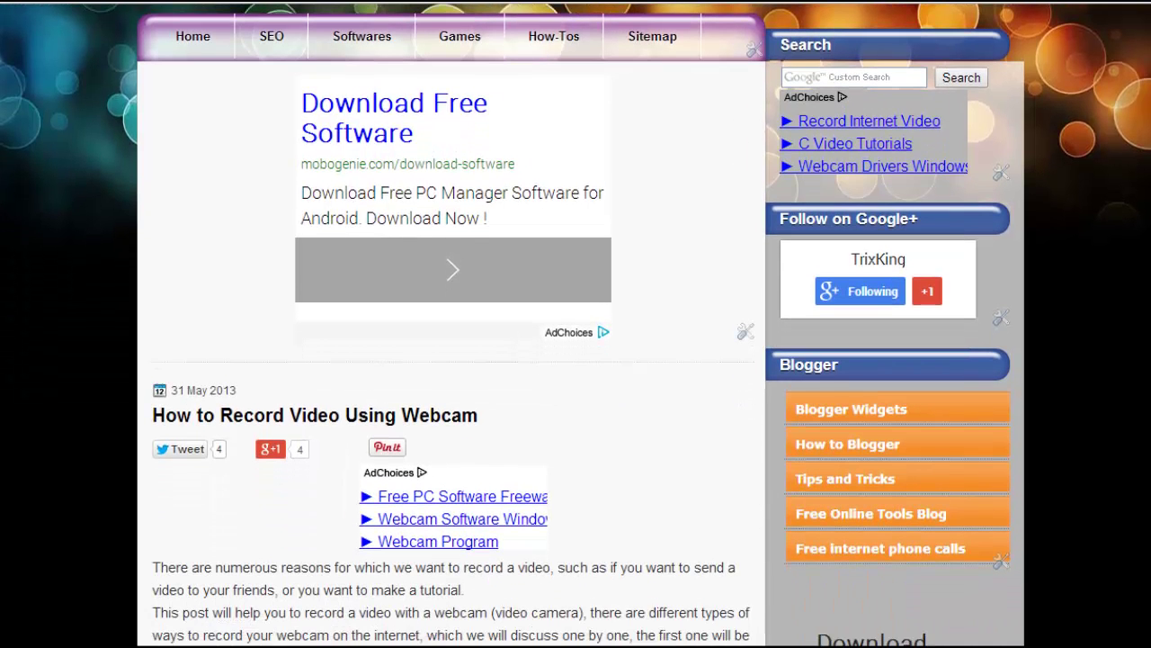
scroll(575, 324, "down", 2)
scroll(576, 324, "down", 2)
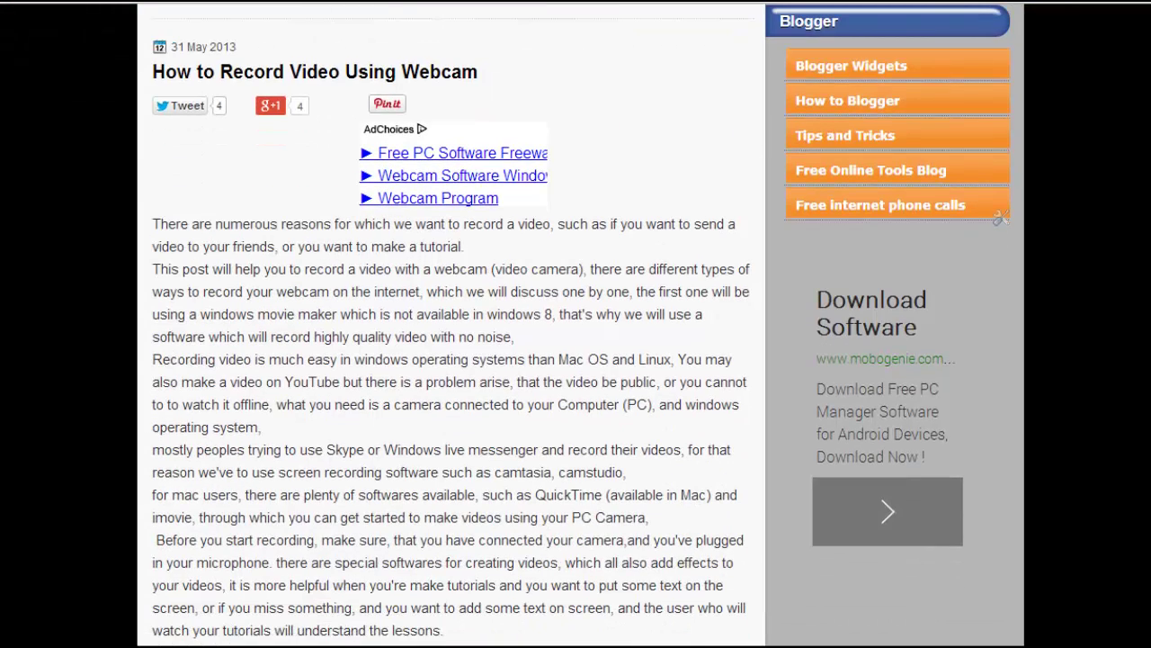
scroll(576, 323, "down", 5)
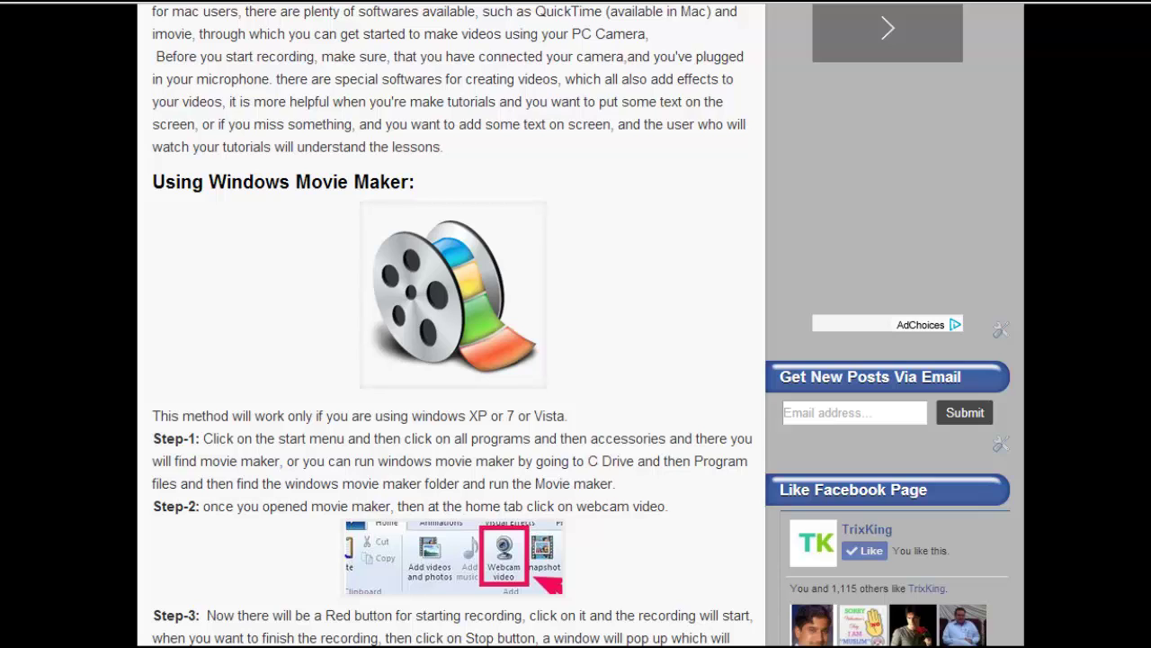
scroll(576, 323, "down", 1)
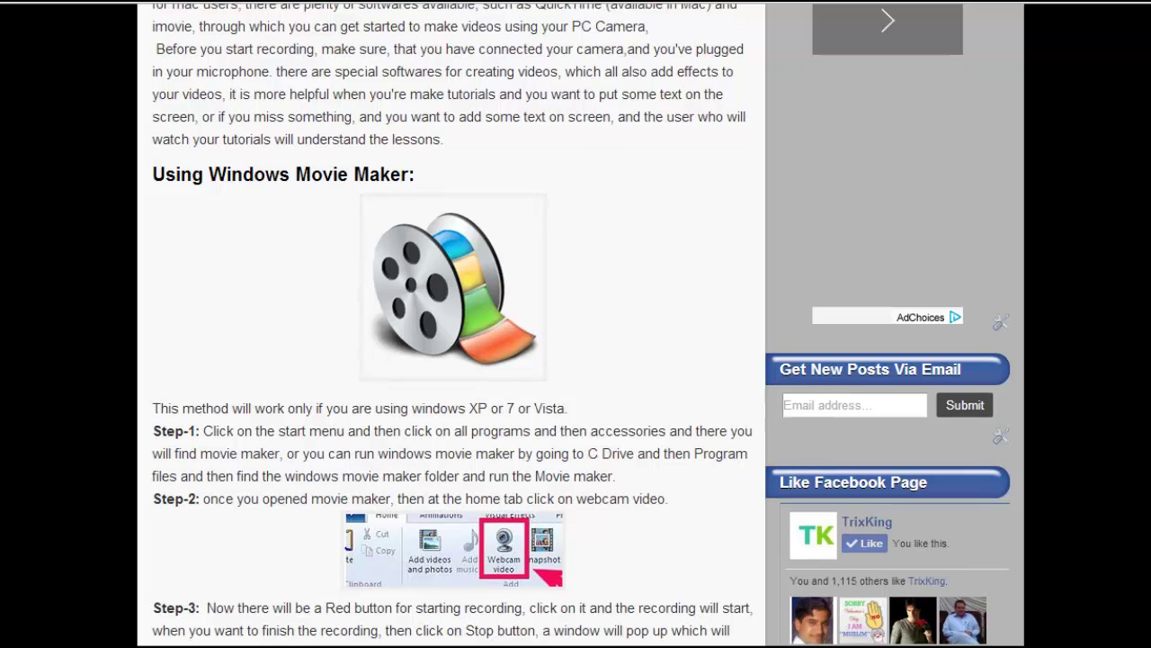
scroll(576, 324, "down", 1)
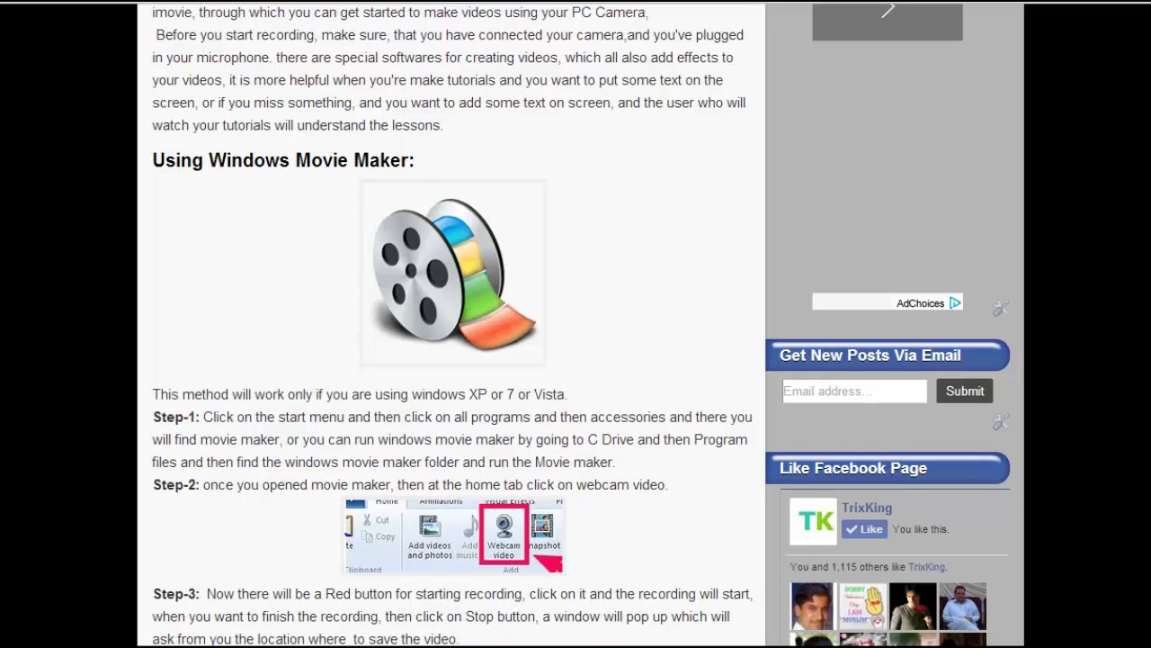
scroll(575, 323, "down", 1)
scroll(576, 324, "down", 1)
scroll(576, 324, "down", 1)
scroll(575, 324, "down", 2)
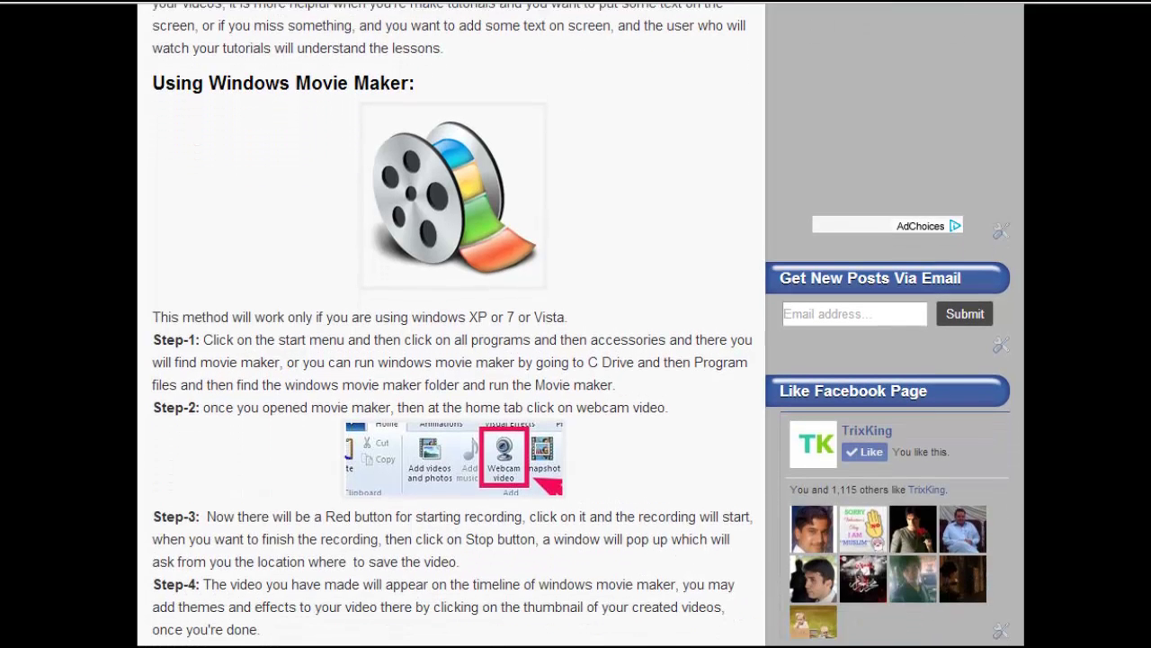
scroll(576, 324, "down", 1)
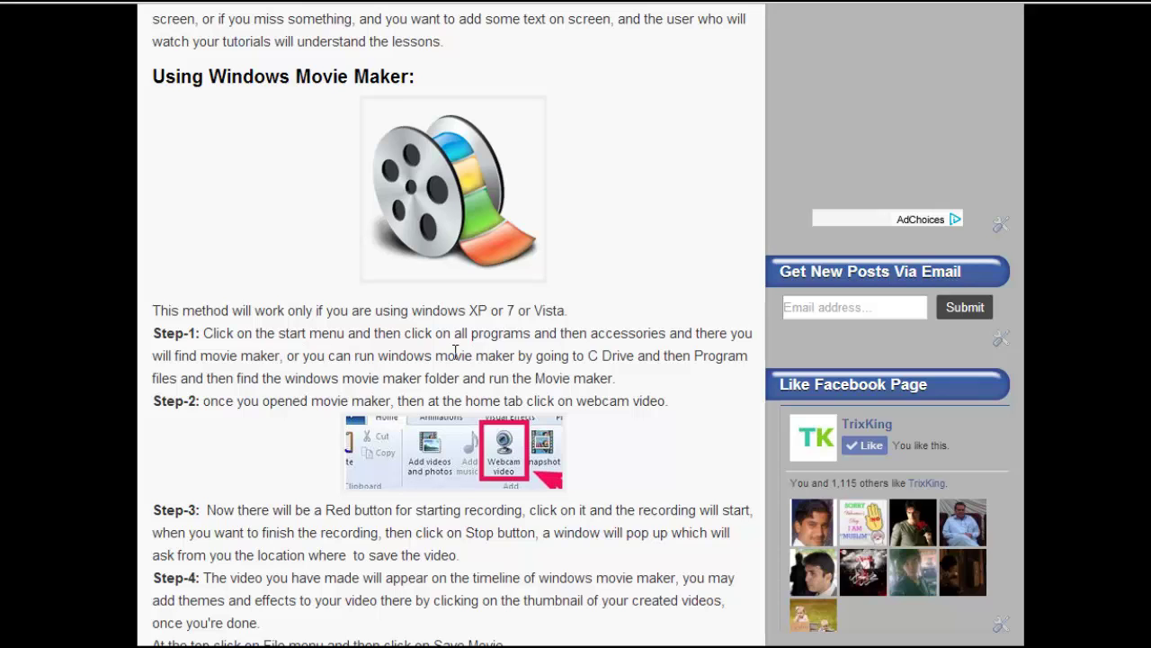
scroll(296, 405, "down", 1)
scroll(296, 406, "down", 2)
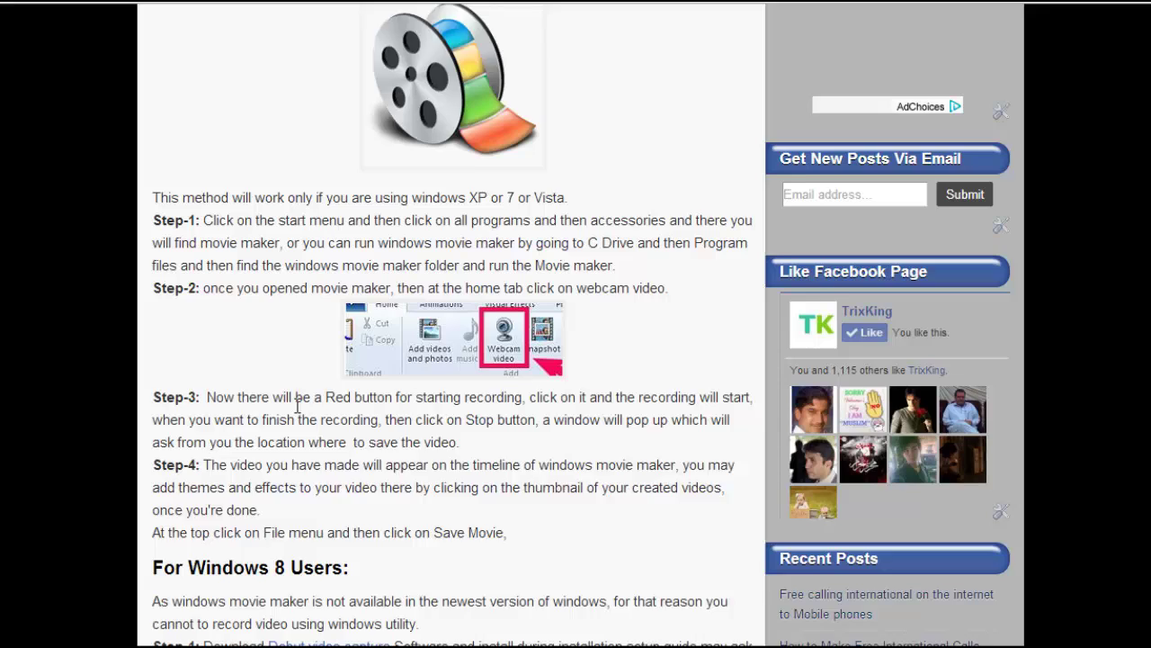
scroll(297, 405, "down", 2)
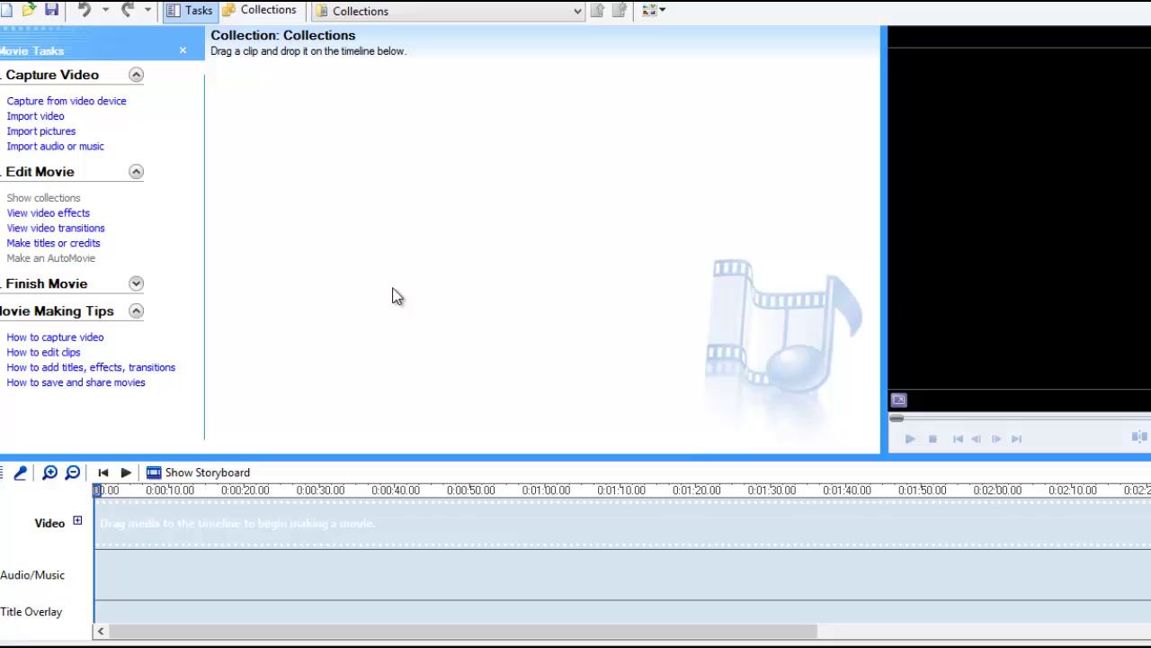
Run Movie Maker's webcam capture wizard with ManyCam Virtual Webcam to the file step, then cancel.
left_click(100, 102)
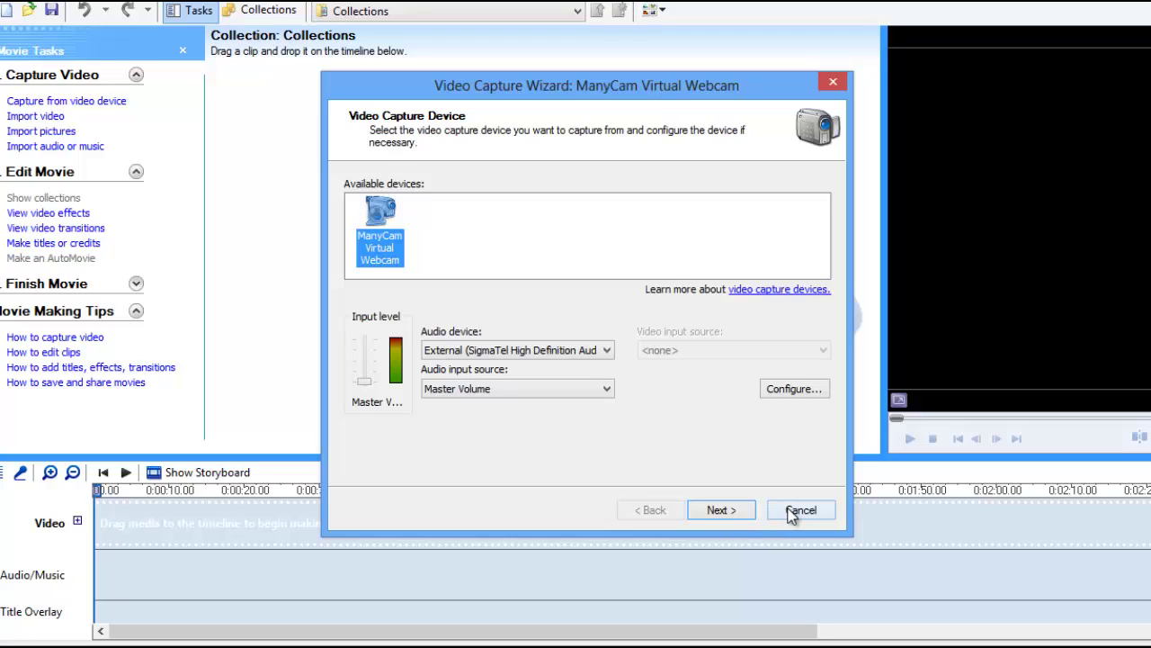
left_click(725, 511)
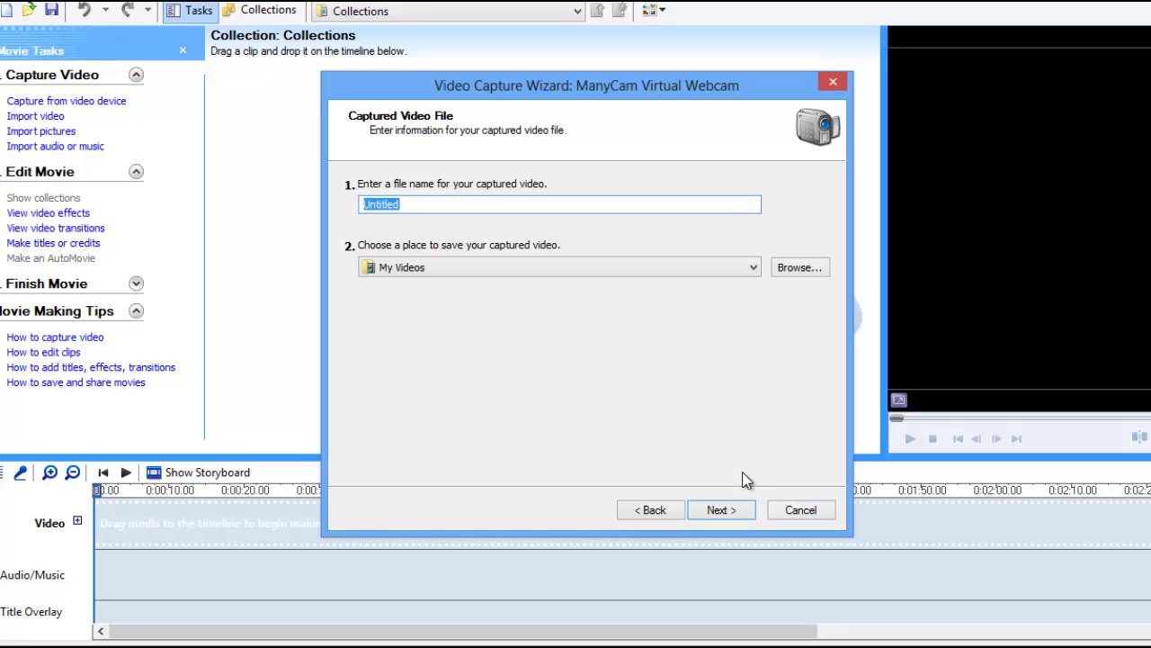
left_click(788, 512)
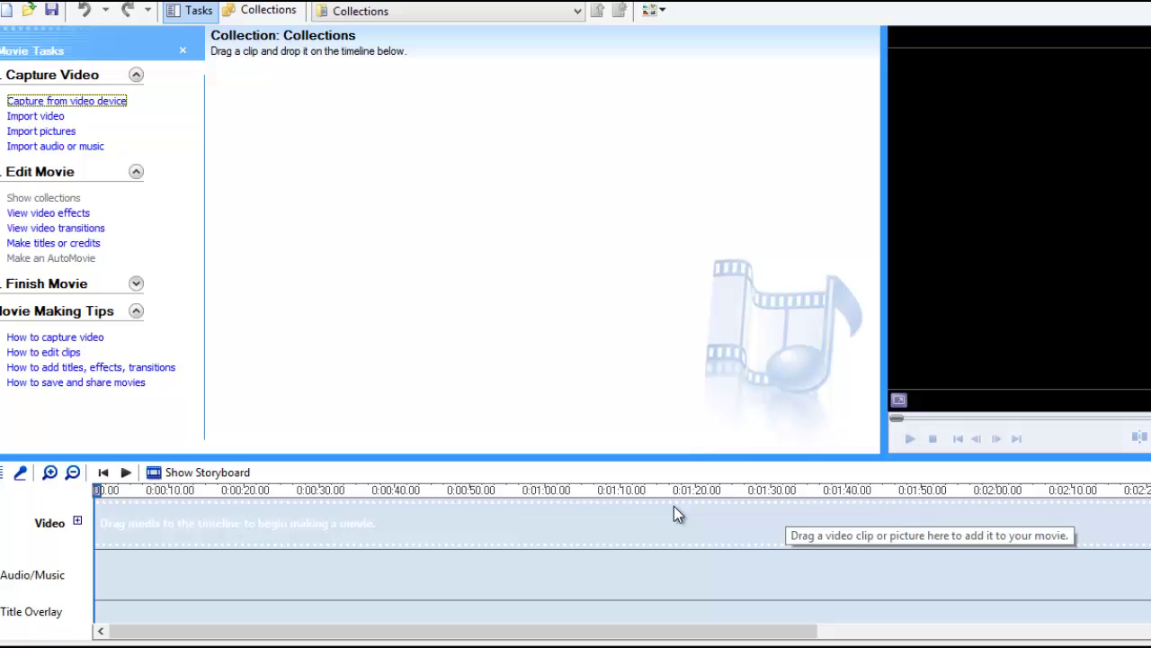
Return to the blog and scroll through the Windows 8 Debut video capture steps.
left_click(206, 576)
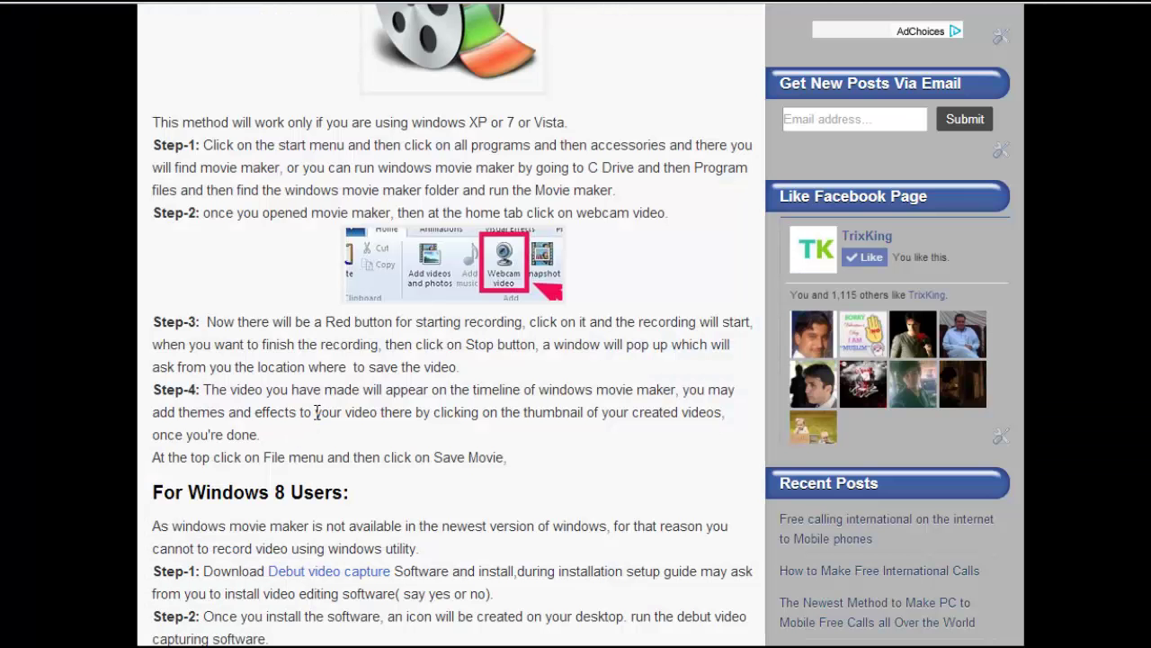
scroll(316, 412, "down", 1)
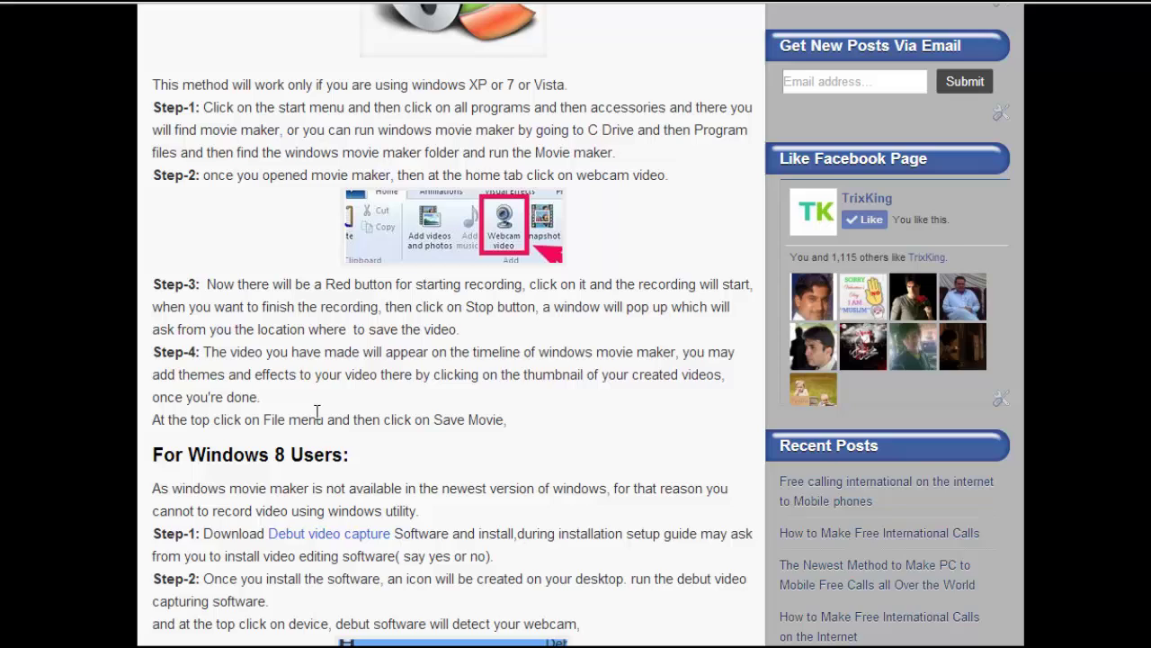
scroll(317, 412, "down", 2)
scroll(317, 412, "down", 1)
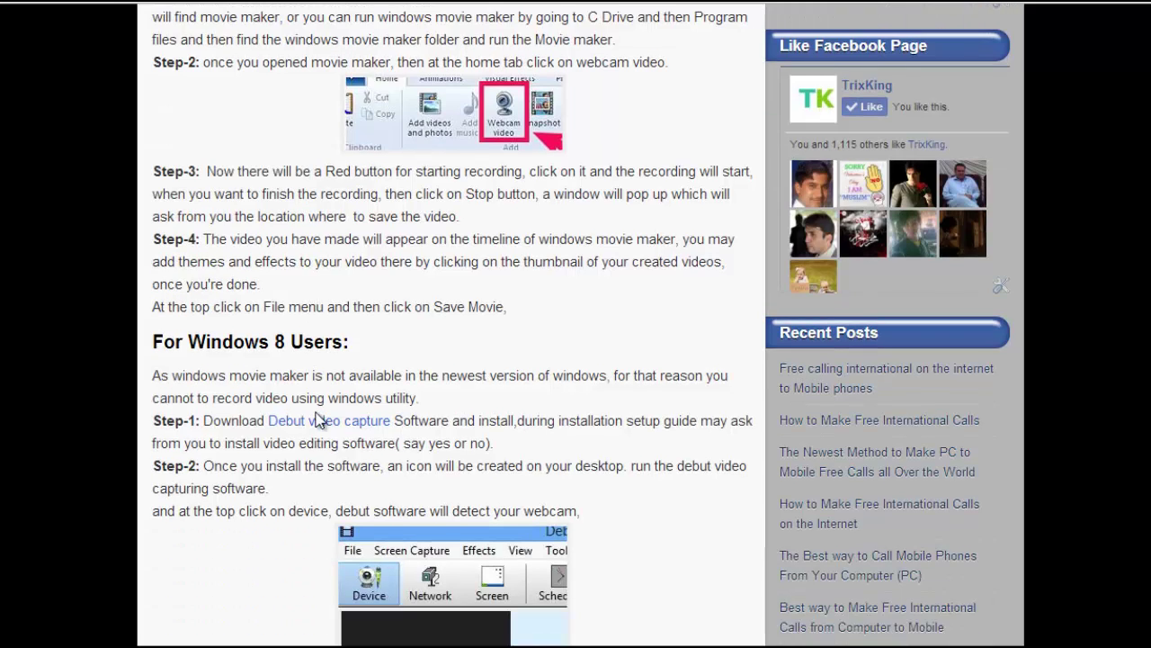
scroll(316, 412, "down", 1)
scroll(320, 420, "down", 1)
scroll(319, 420, "down", 1)
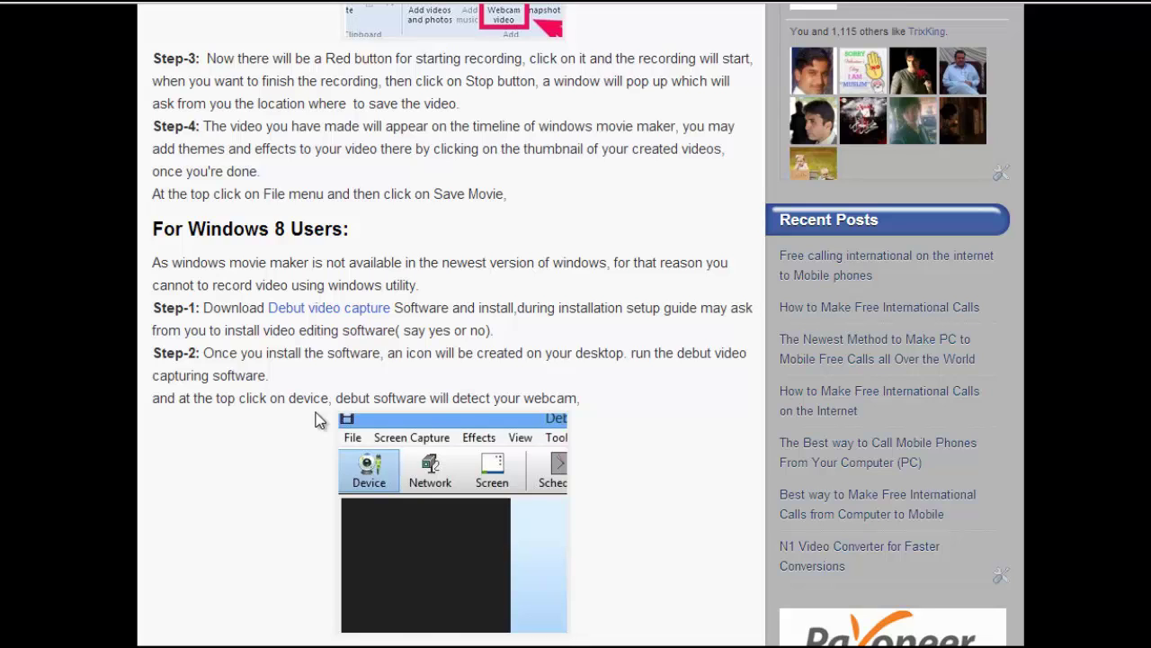
Scroll on to the Bonus note and the start of the For Mac Users section.
scroll(316, 420, "down", 1)
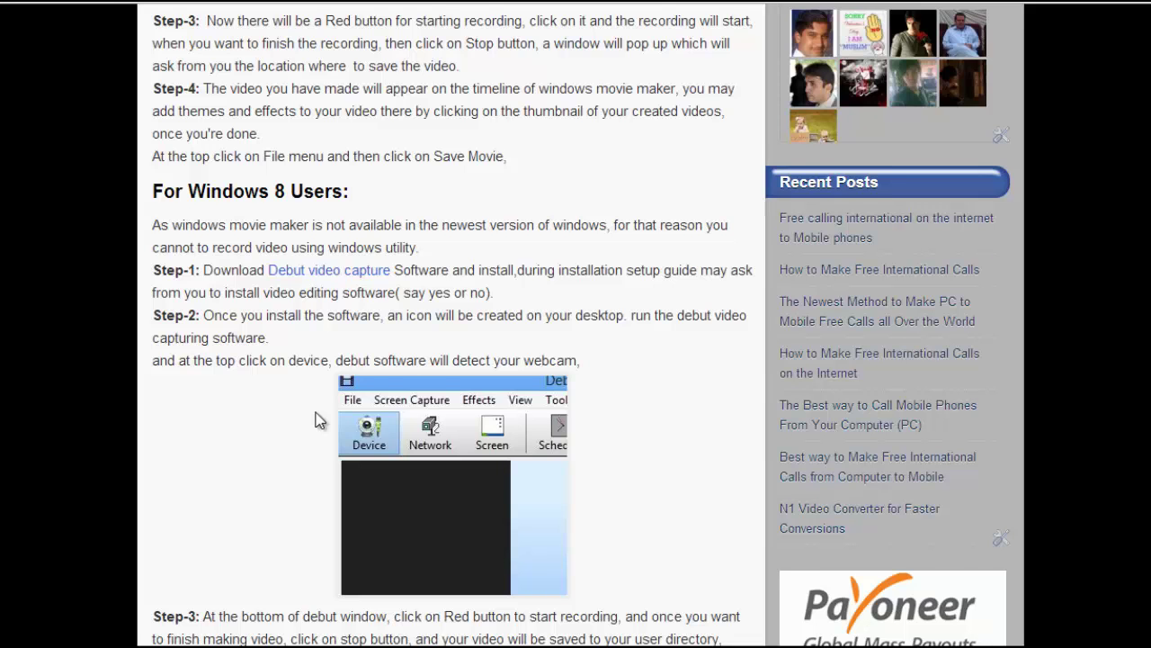
scroll(316, 420, "down", 1)
scroll(317, 420, "down", 1)
scroll(317, 420, "down", 1)
scroll(317, 420, "down", 2)
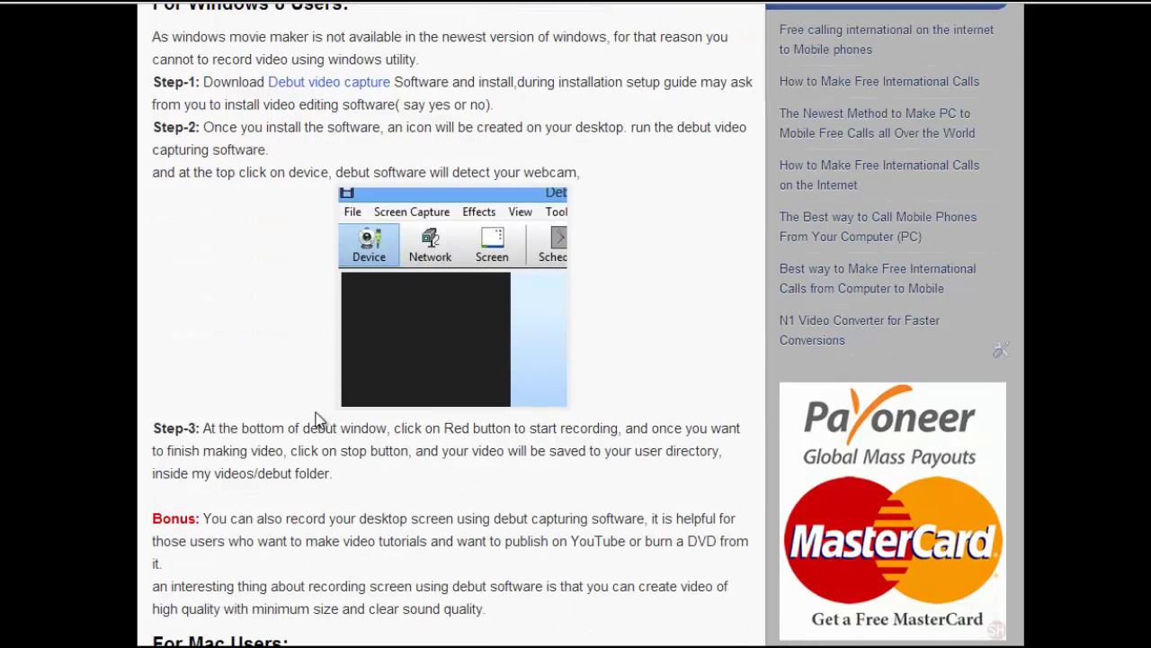
scroll(316, 420, "up", 1)
scroll(317, 420, "up", 1)
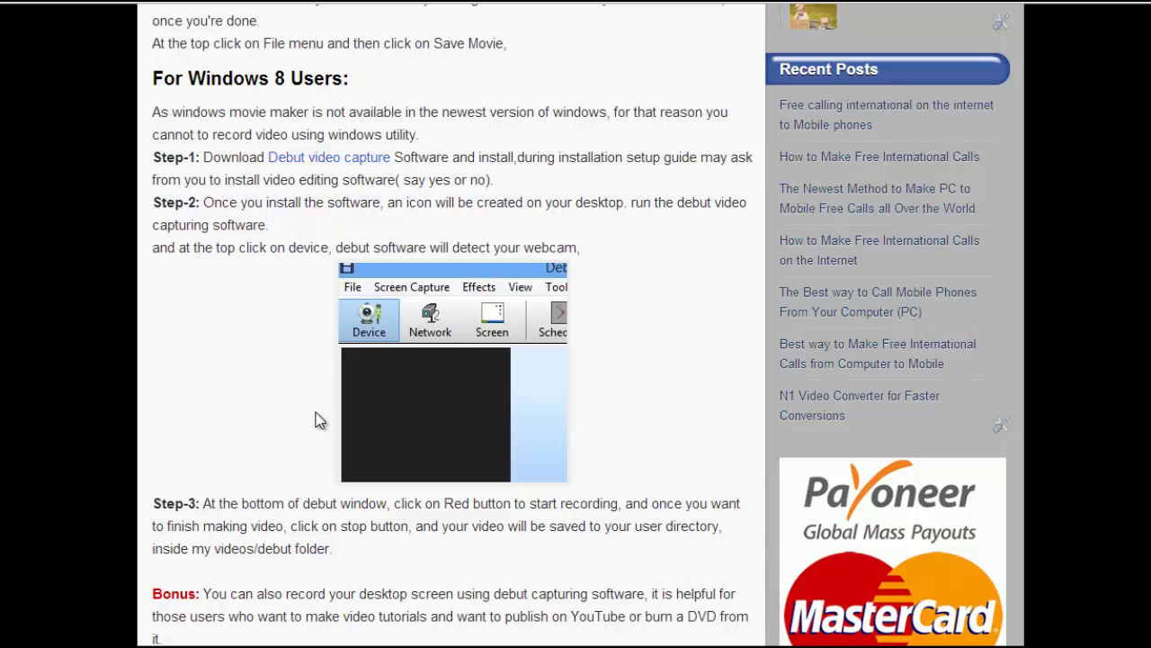
scroll(319, 420, "down", 1)
scroll(319, 420, "down", 2)
scroll(320, 420, "down", 2)
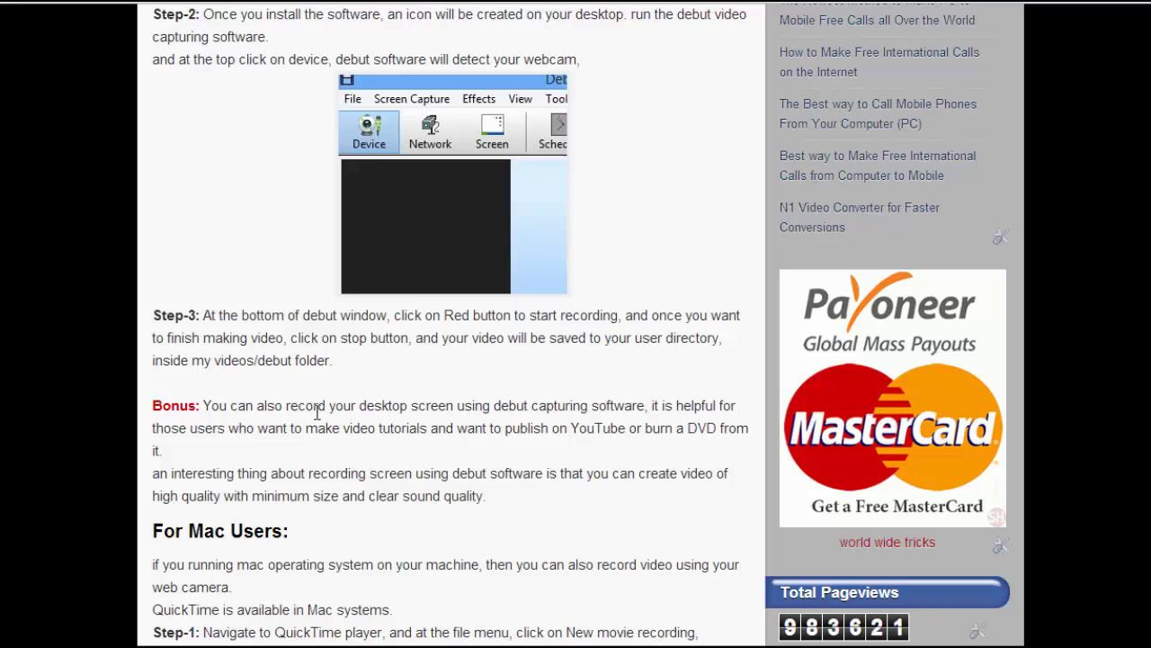
Scroll until the full QuickTime recording steps and export note for Mac are visible.
scroll(317, 416, "down", 2)
scroll(318, 420, "down", 2)
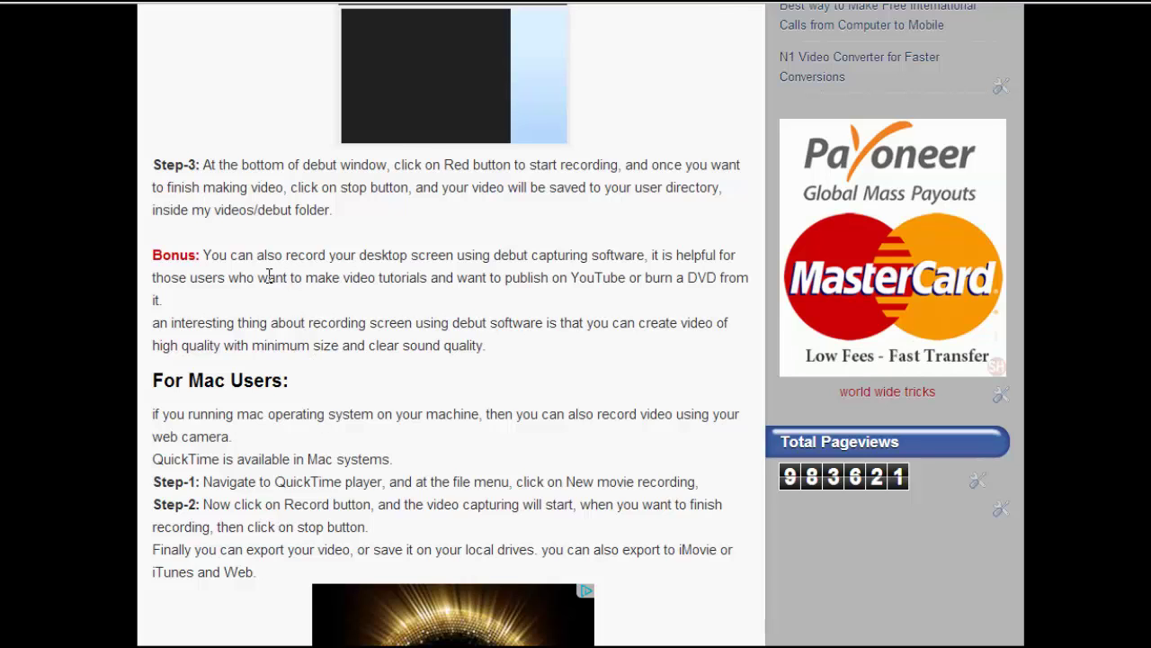
scroll(269, 276, "down", 2)
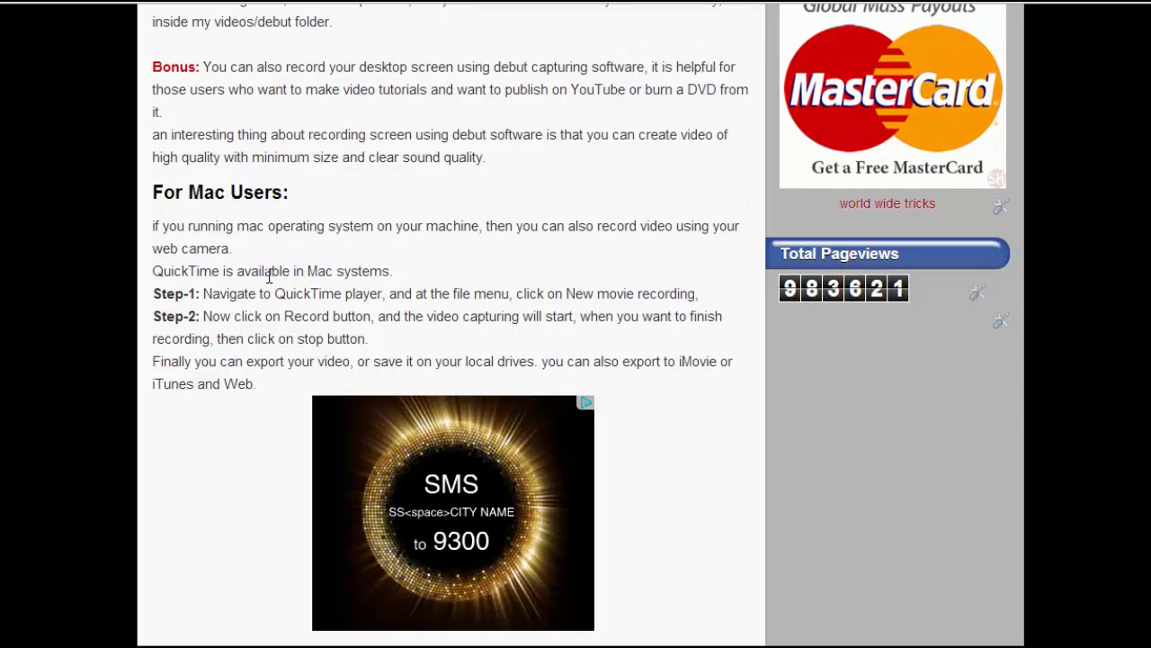